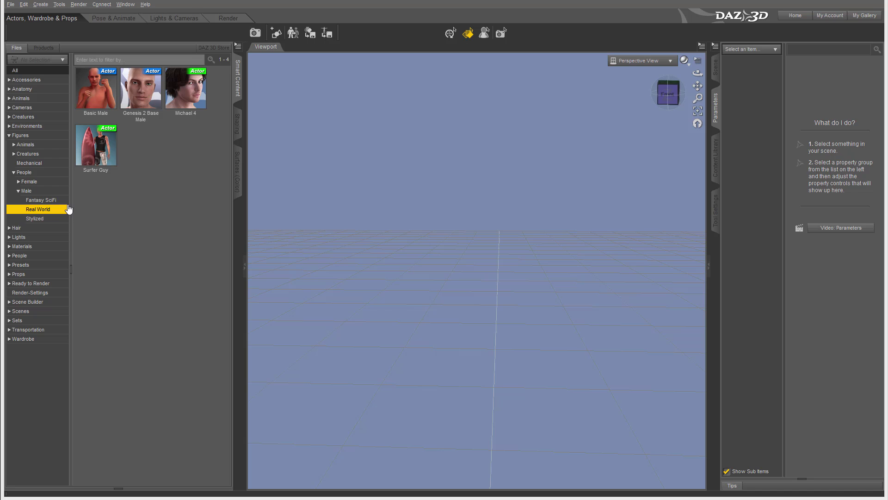
# Step: Load the Genesis 2 Base Male, select it by its head, and show its 418 shaping presets
pyautogui.doubleClick(148, 94)
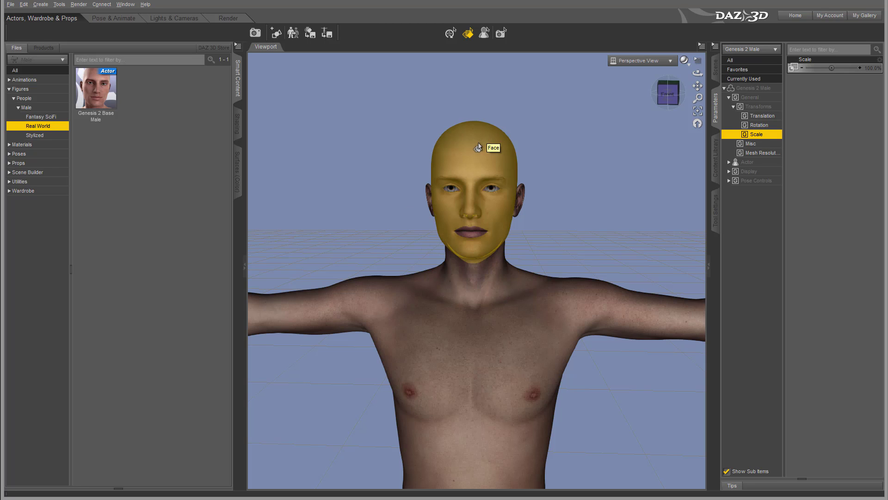
pyautogui.click(490, 145)
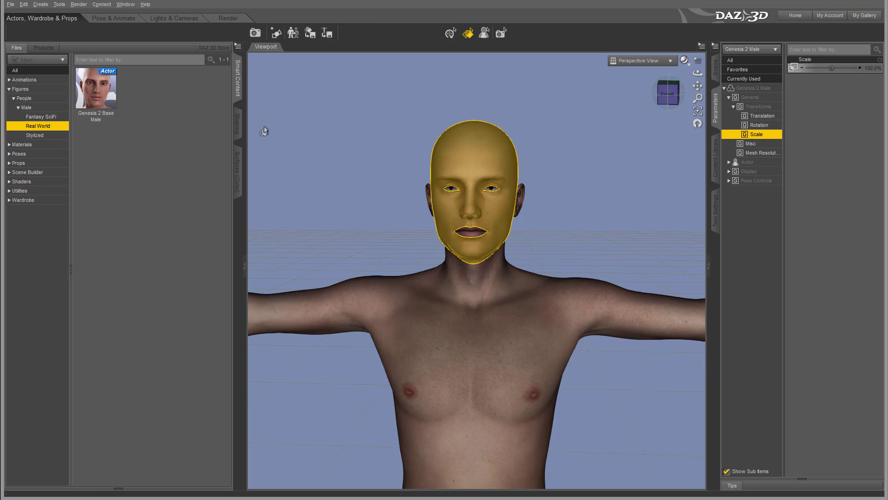
pyautogui.click(237, 124)
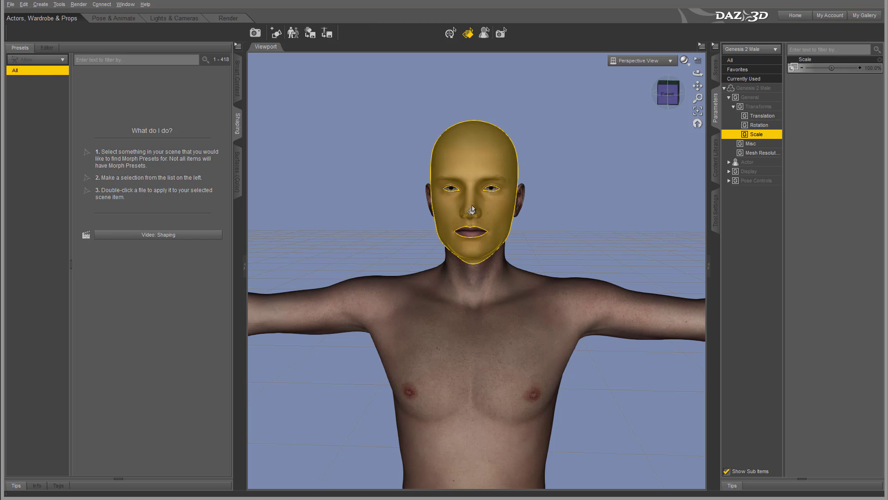
# Step: In the Shaping Editor, browse the Feet, Waist and Mouth regions, then settle on Head, whose Propagating Scale is 0.0%
pyautogui.click(45, 48)
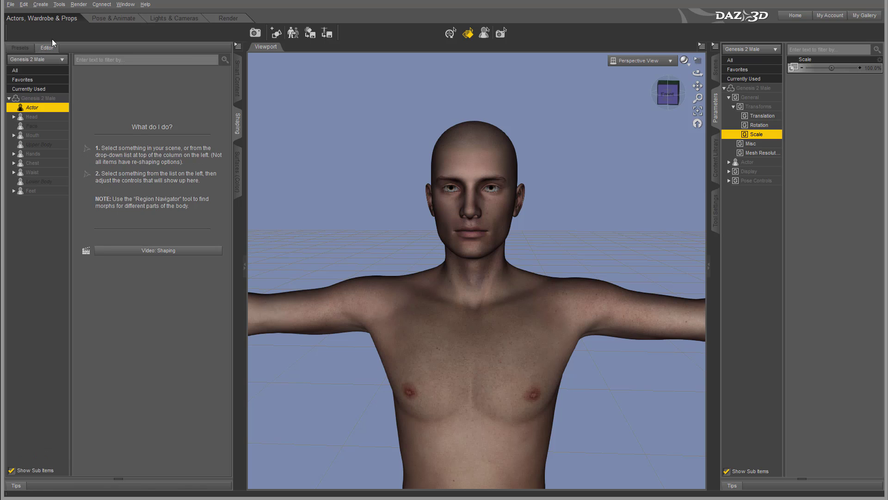
pyautogui.click(32, 117)
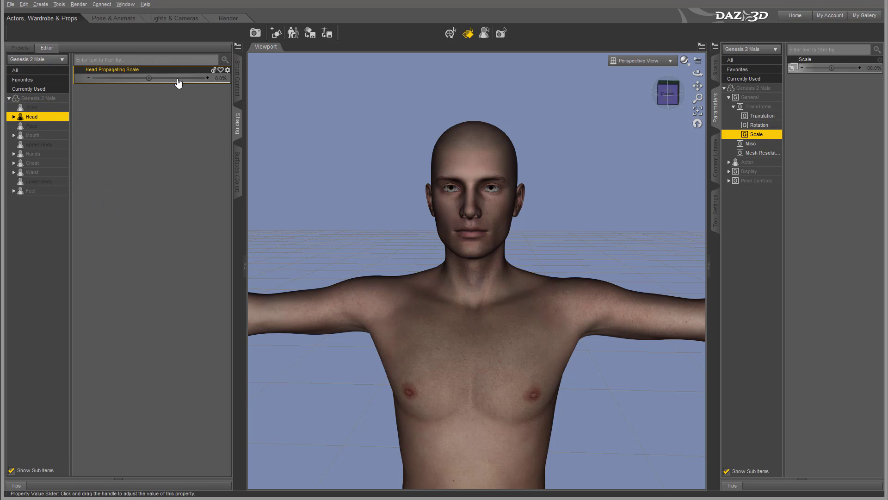
pyautogui.click(14, 116)
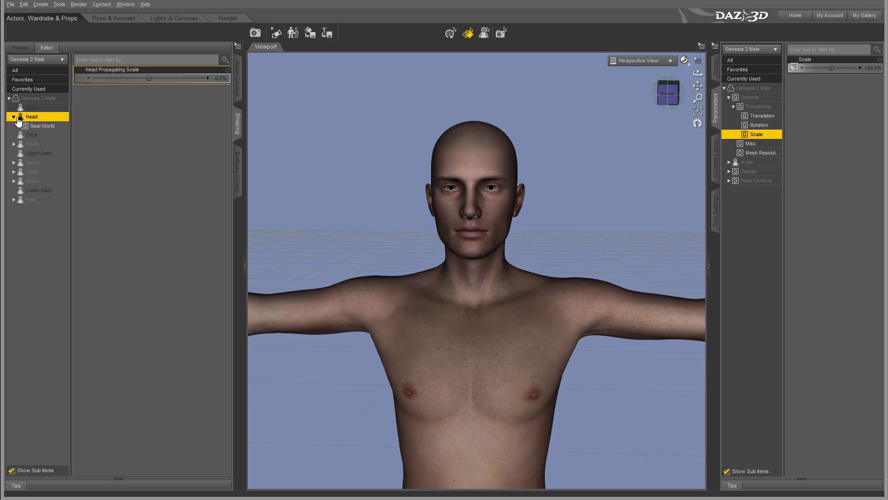
pyautogui.click(30, 127)
pyautogui.click(29, 200)
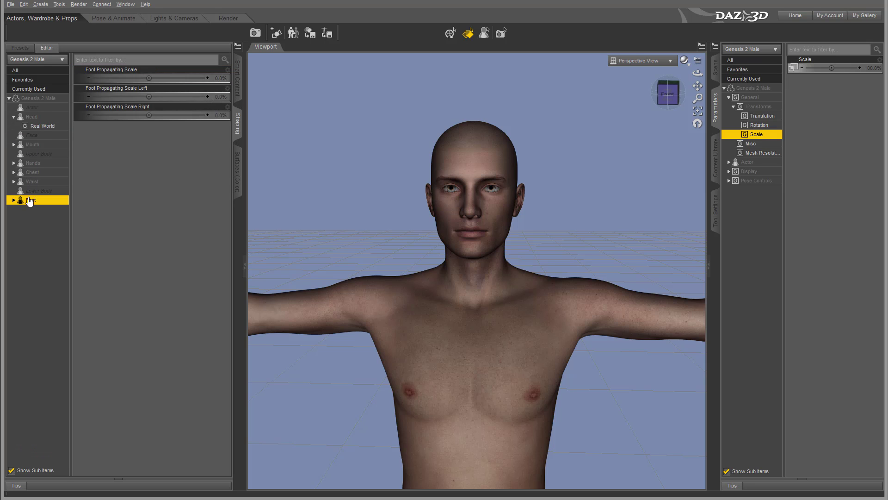
pyautogui.click(31, 182)
pyautogui.click(31, 144)
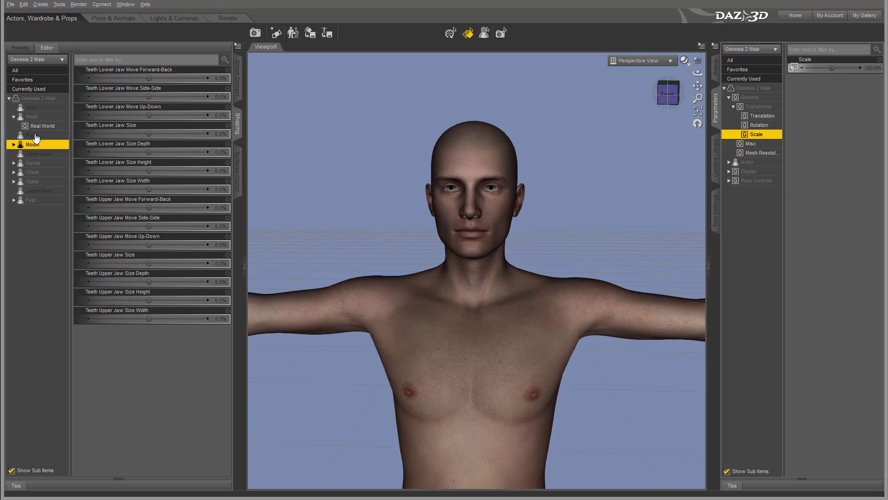
pyautogui.click(30, 118)
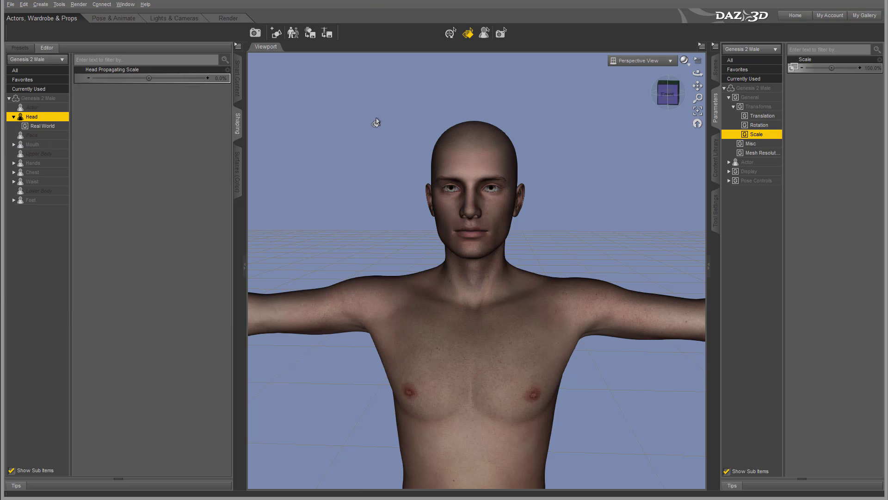
# Step: In the Scene hierarchy, expand the thighs, shins, feet, toes and Abdomen, selecting Abdomen 2
pyautogui.click(716, 69)
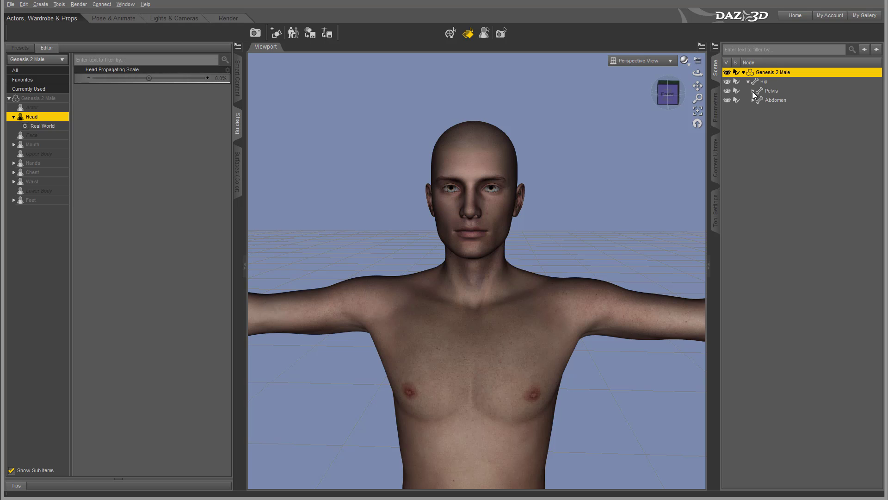
pyautogui.click(757, 100)
pyautogui.click(753, 128)
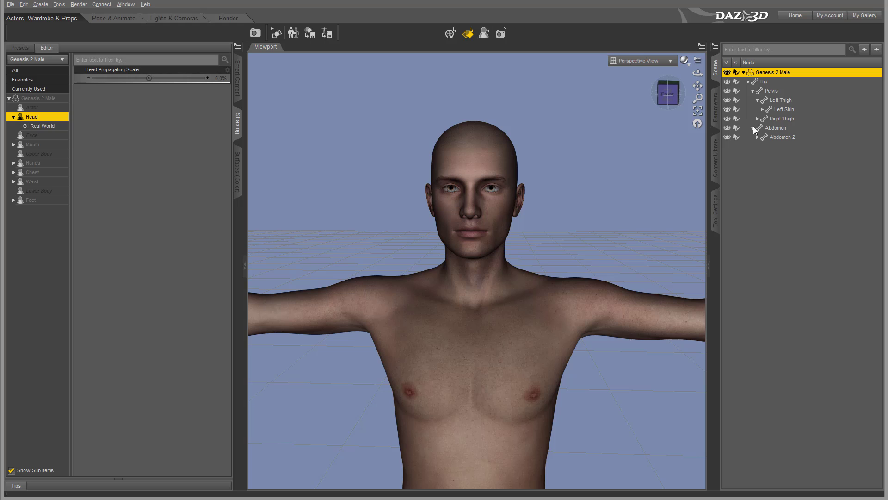
pyautogui.click(758, 119)
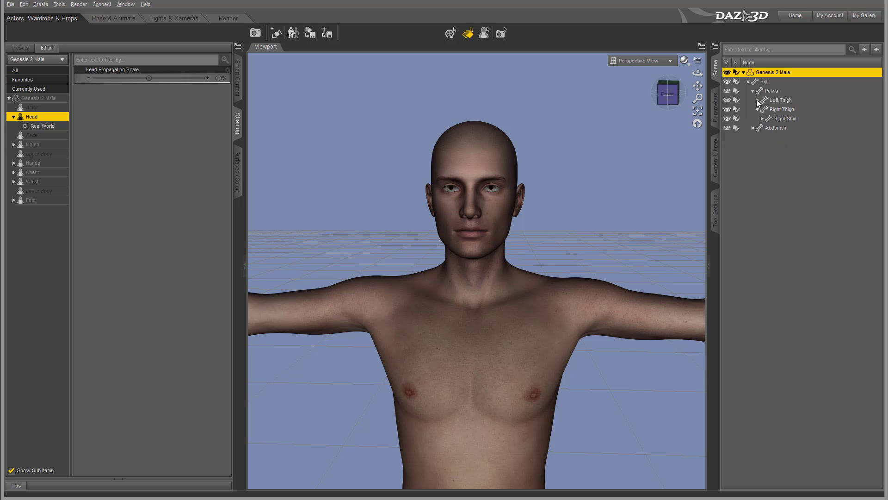
pyautogui.click(762, 109)
pyautogui.click(767, 118)
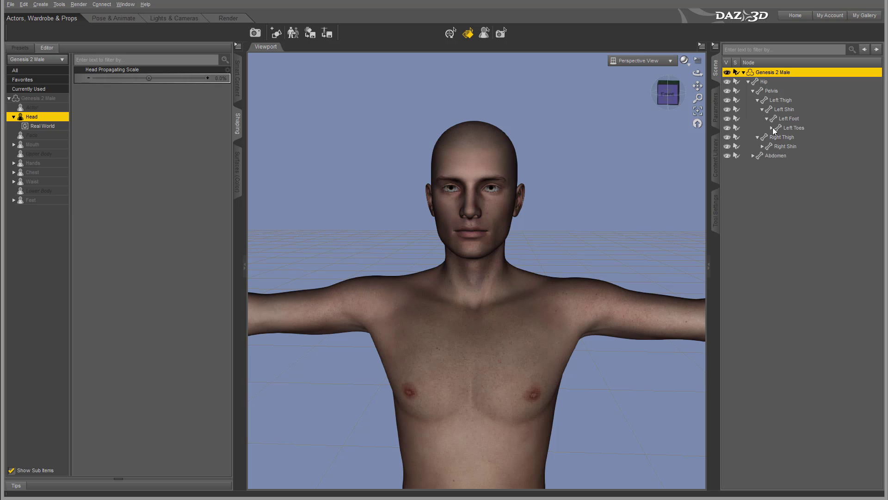
pyautogui.click(772, 128)
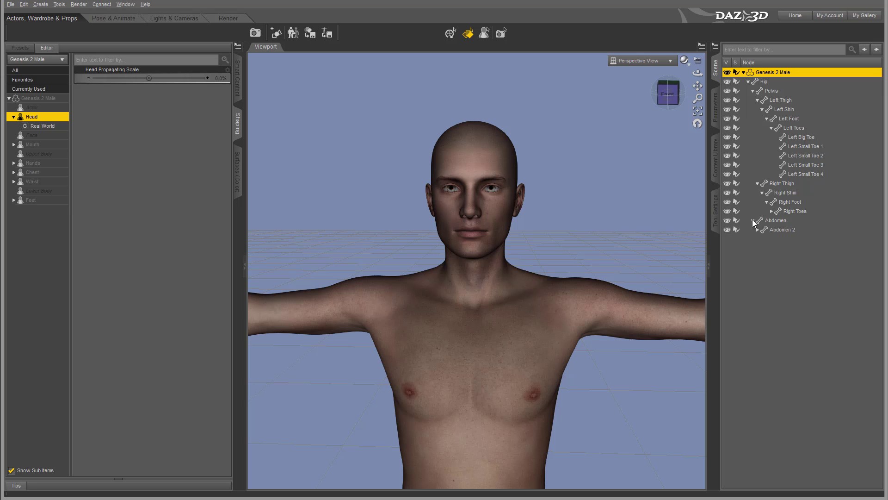
pyautogui.click(763, 229)
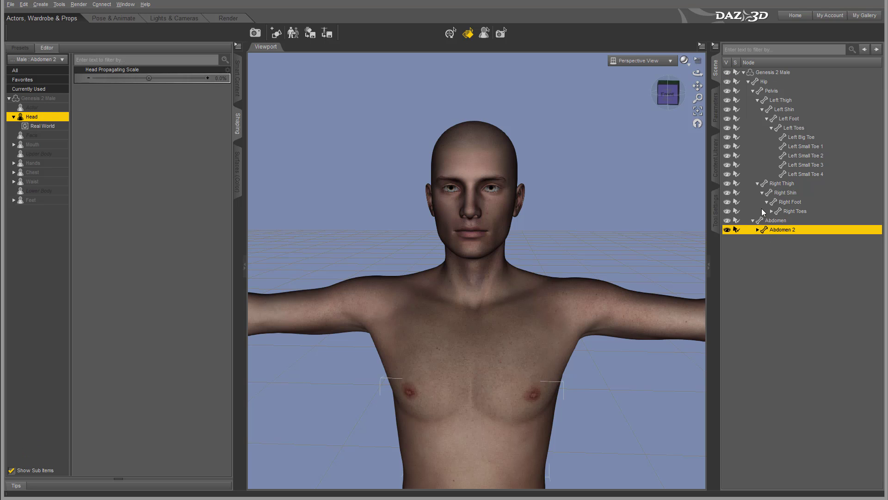
# Step: Reselect the whole figure and expand Right Toes, Chest, Neck and Head to reveal the eye bones
pyautogui.click(498, 159)
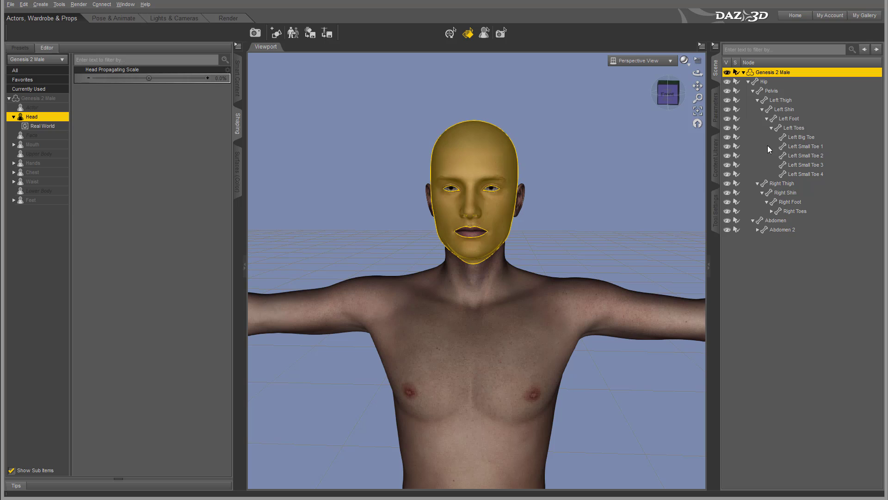
pyautogui.click(772, 211)
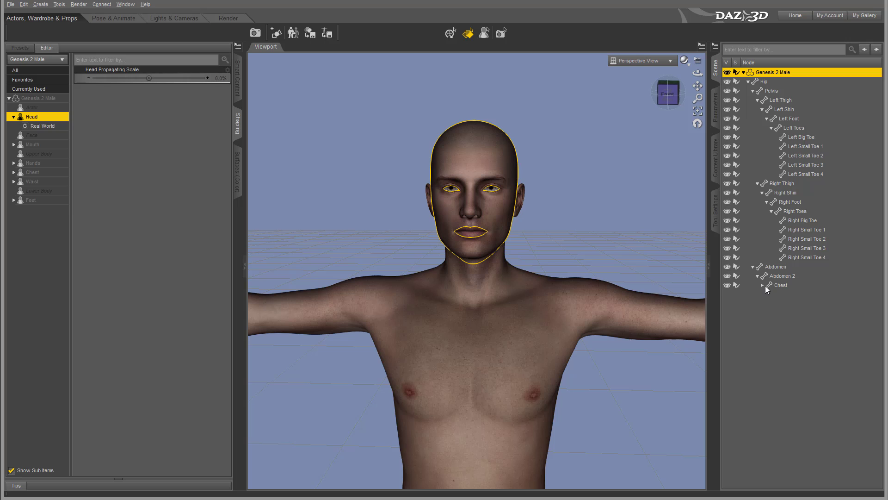
pyautogui.click(763, 285)
pyautogui.doubleClick(770, 298)
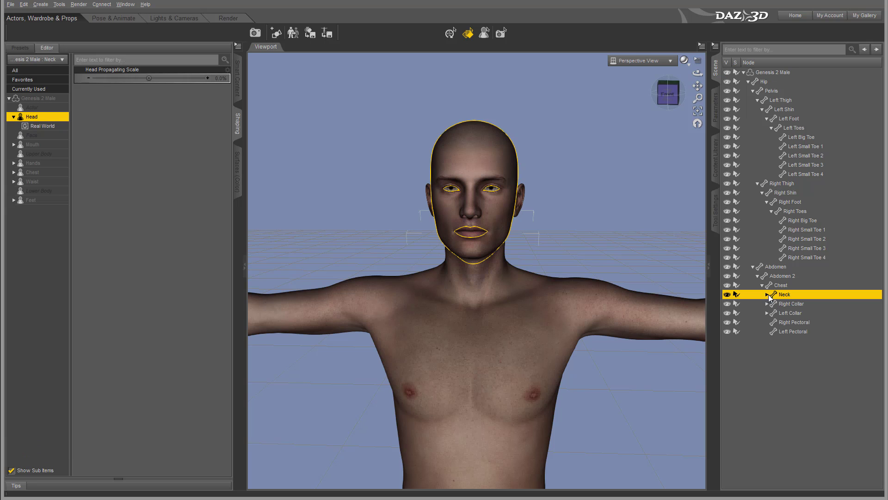
pyautogui.click(772, 304)
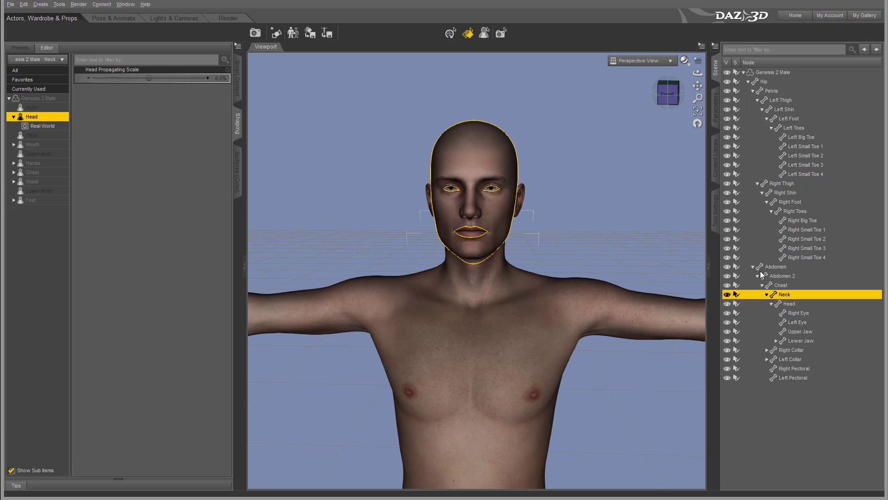
# Step: Select the Right Eye node instead of Head, try the Universal tool, then return to Surface Selection
pyautogui.click(790, 303)
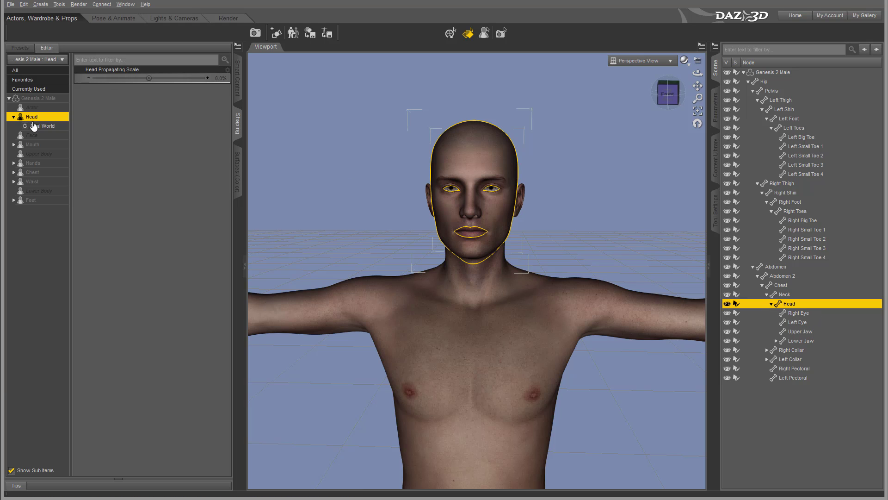
pyautogui.click(800, 314)
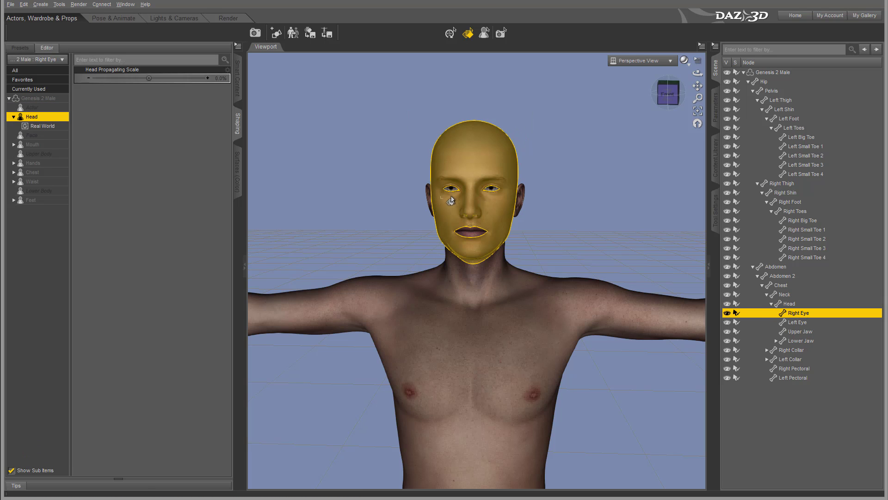
pyautogui.click(451, 33)
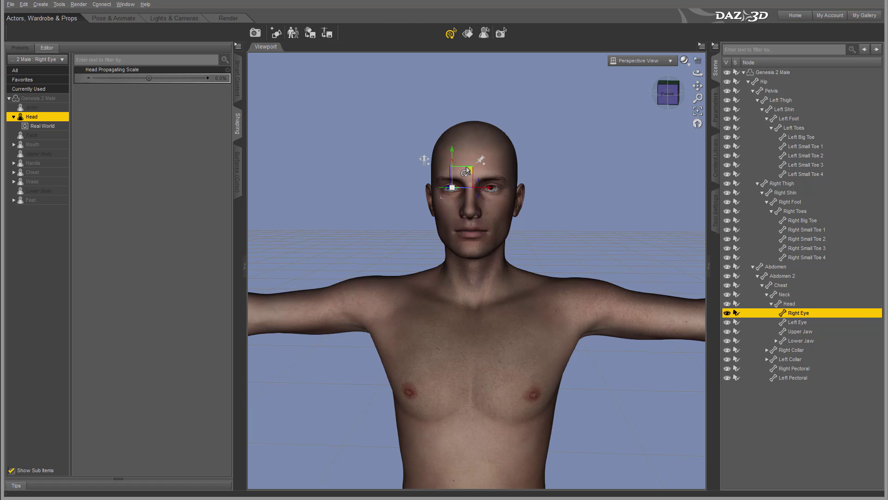
pyautogui.click(467, 34)
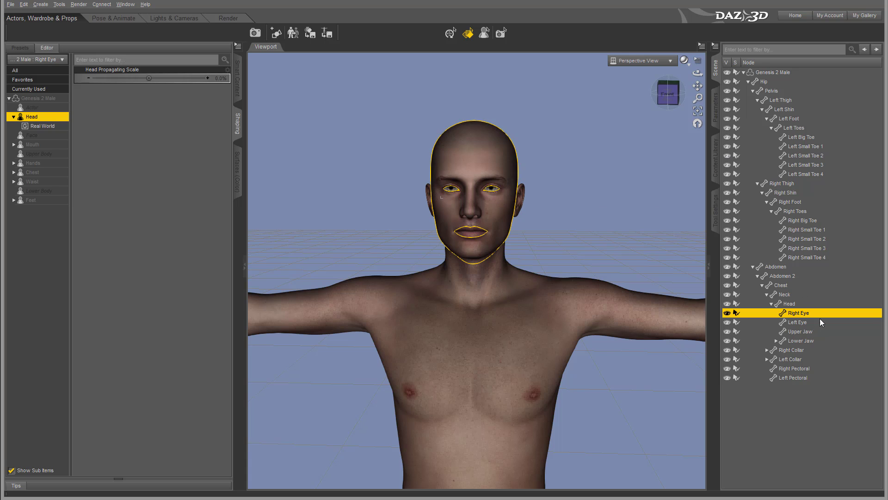
# Step: Enlarge the head to 46.8% Propagating Scale and set the right eye's Side-Side rotation to 17.39
pyautogui.click(716, 111)
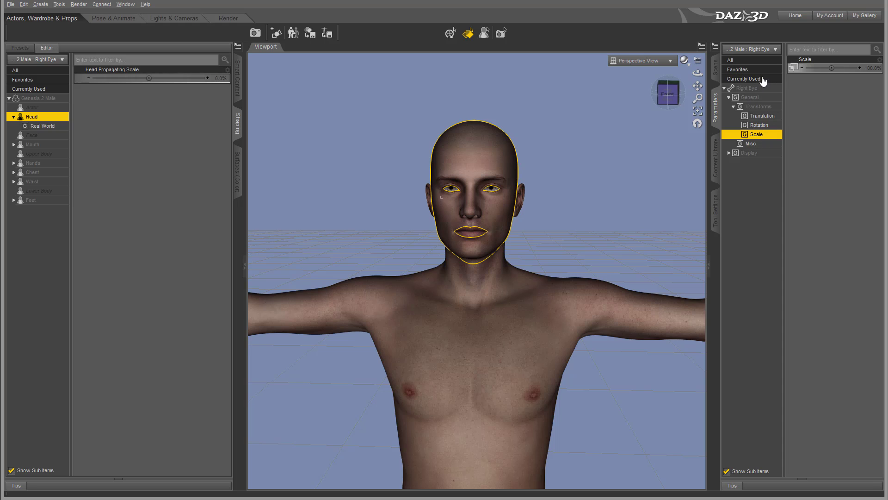
pyautogui.click(761, 118)
pyautogui.click(762, 125)
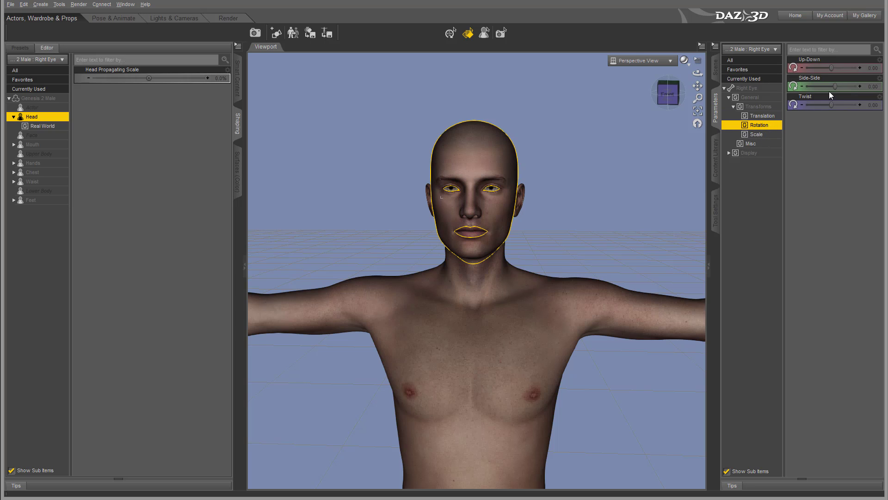
pyautogui.moveTo(835, 86)
pyautogui.mouseDown()
pyautogui.moveTo(824, 87)
pyautogui.moveTo(849, 88)
pyautogui.moveTo(807, 89)
pyautogui.moveTo(854, 93)
pyautogui.moveTo(837, 96)
pyautogui.mouseUp()
pyautogui.moveTo(150, 77); pyautogui.dragTo(180, 78)
pyautogui.click(818, 77)
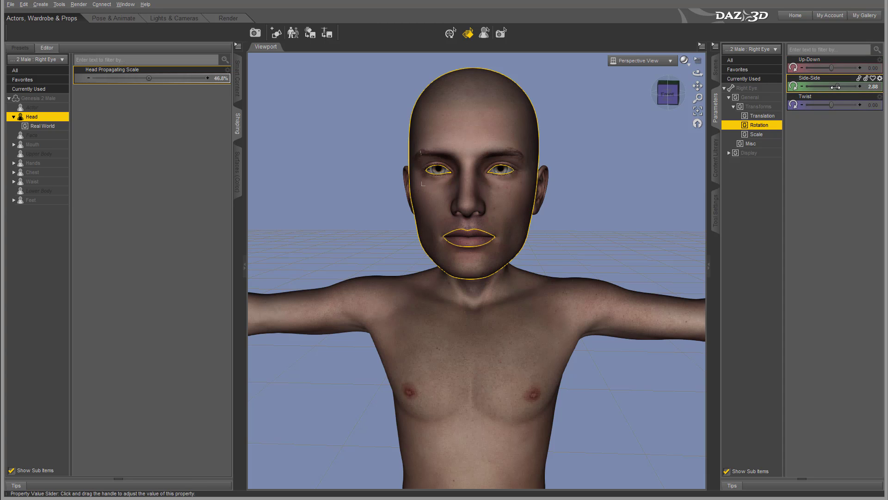
pyautogui.moveTo(836, 87)
pyautogui.mouseDown()
pyautogui.moveTo(828, 86)
pyautogui.moveTo(848, 86)
pyautogui.mouseUp()
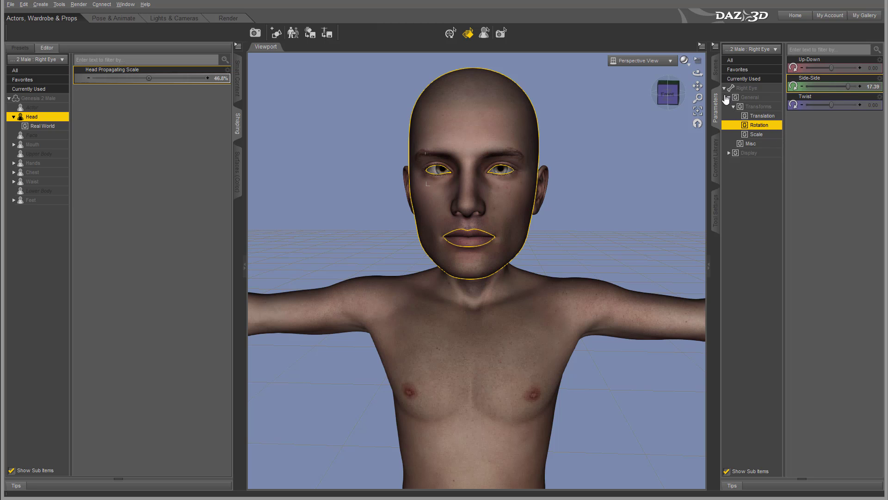
# Step: Select the Left Eye and set its Side-Side rotation to 2.79
pyautogui.click(718, 71)
pyautogui.click(801, 321)
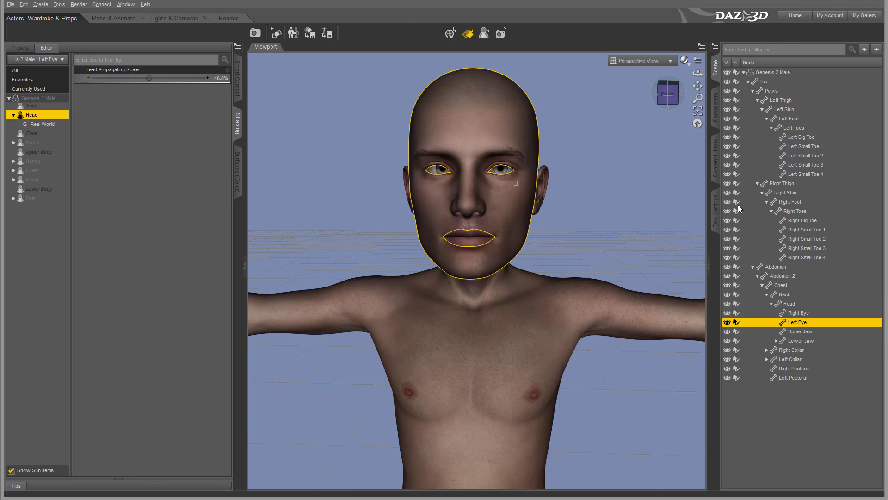
pyautogui.click(715, 109)
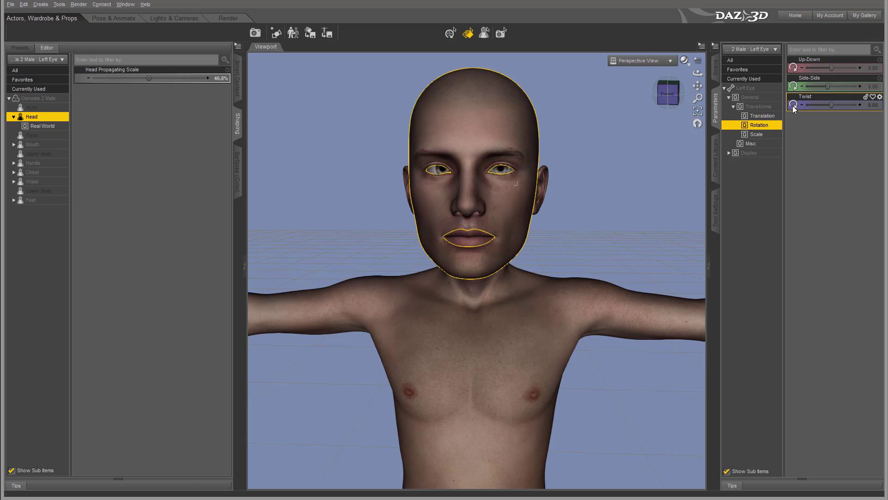
pyautogui.moveTo(827, 87); pyautogui.dragTo(812, 87)
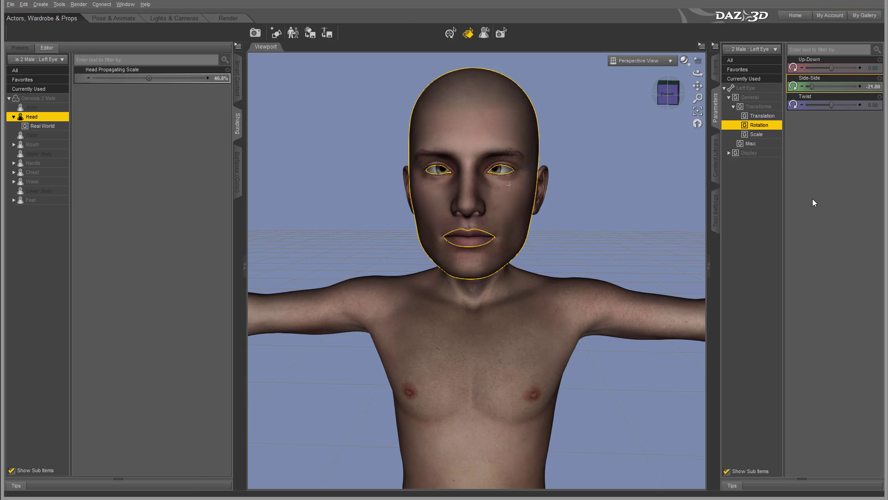
pyautogui.moveTo(812, 87); pyautogui.dragTo(830, 86)
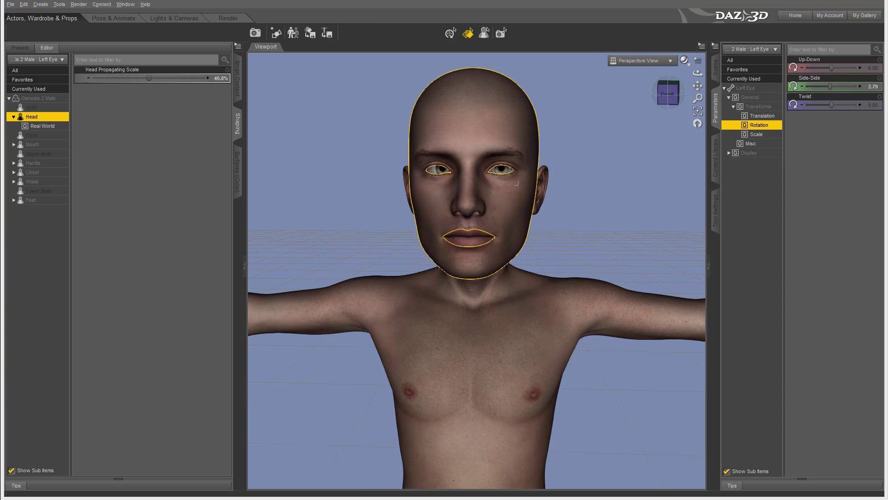
# Step: Switch to the Right Eye and bring its Side-Side rotation back to 2.25
pyautogui.click(775, 49)
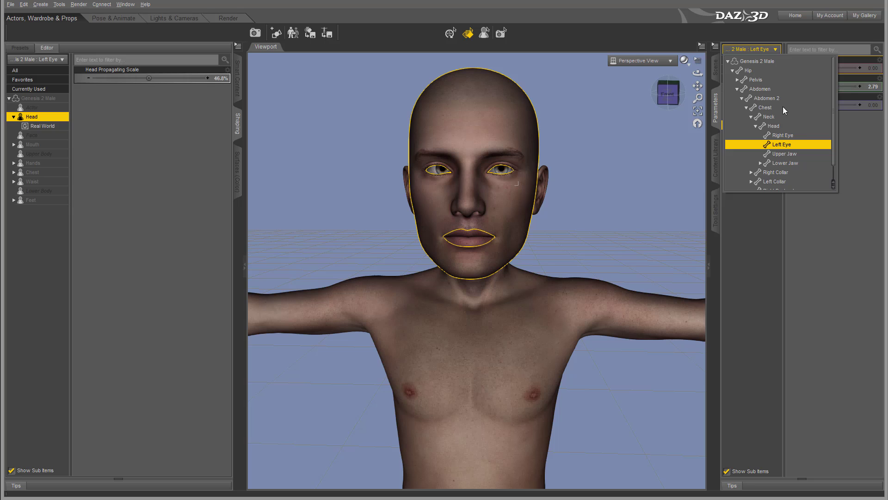
pyautogui.click(784, 135)
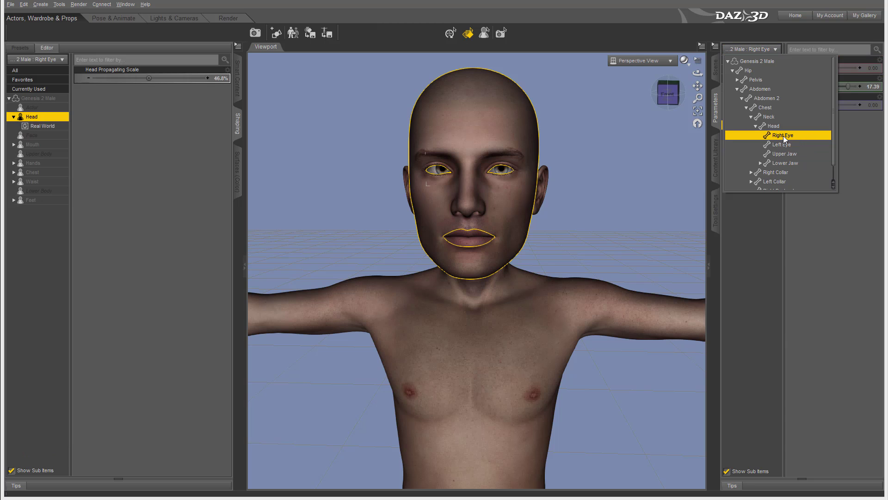
pyautogui.click(867, 152)
pyautogui.moveTo(848, 87)
pyautogui.mouseDown()
pyautogui.moveTo(828, 87)
pyautogui.moveTo(837, 86)
pyautogui.mouseUp()
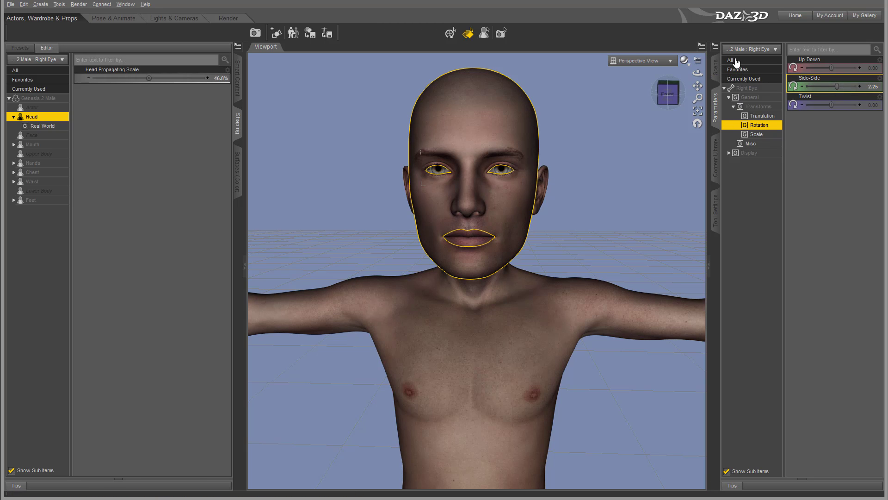
# Step: Pick Right Shoulder under Right Collar and show its rotation parameters: Twist, Front-Back and Bend at 0.00
pyautogui.click(774, 51)
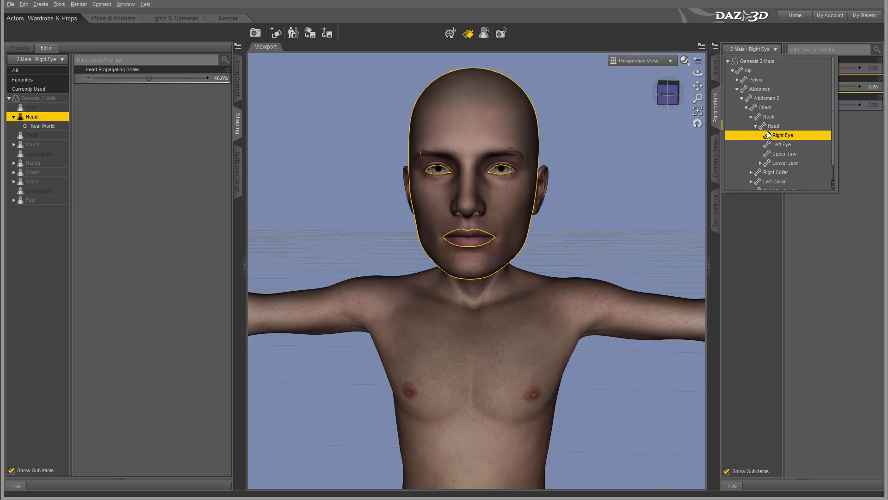
pyautogui.scroll(-1, 769, 134)
pyautogui.click(754, 158)
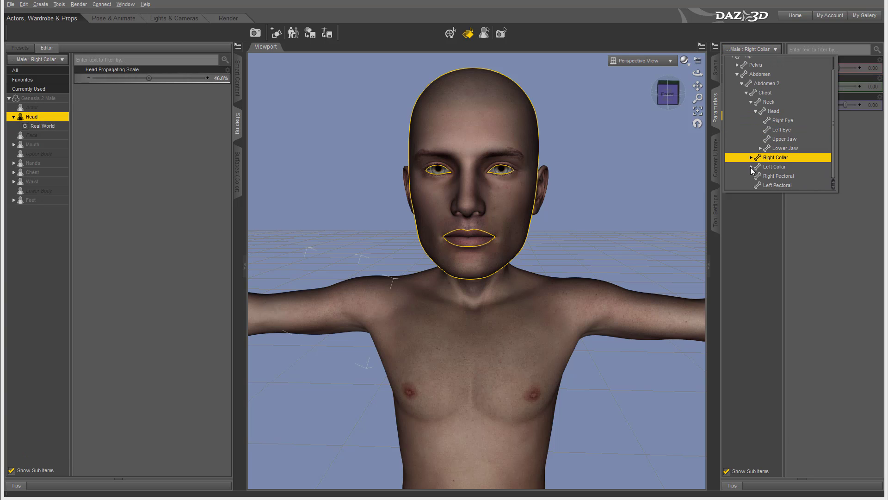
pyautogui.click(751, 166)
pyautogui.click(751, 158)
pyautogui.click(785, 167)
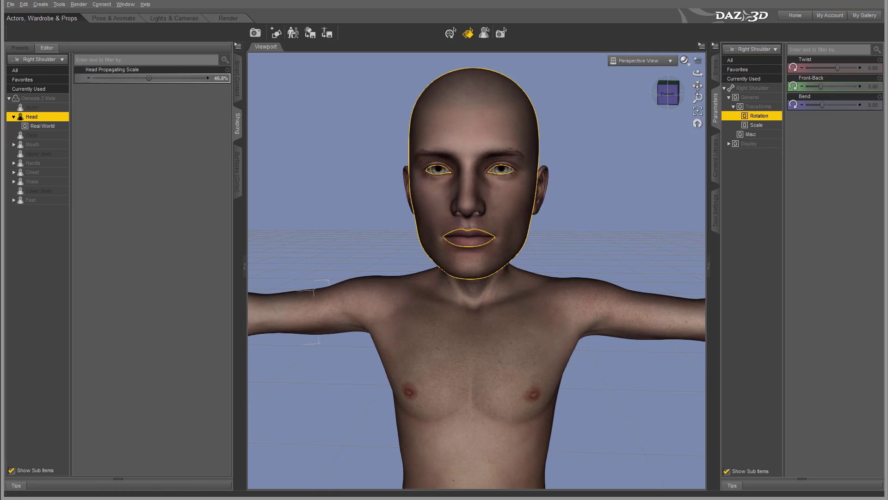
pyautogui.click(715, 69)
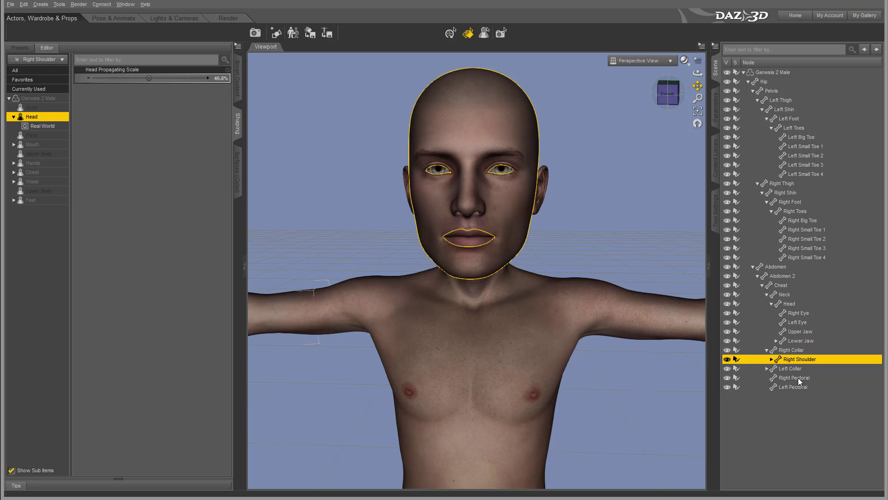
pyautogui.click(718, 109)
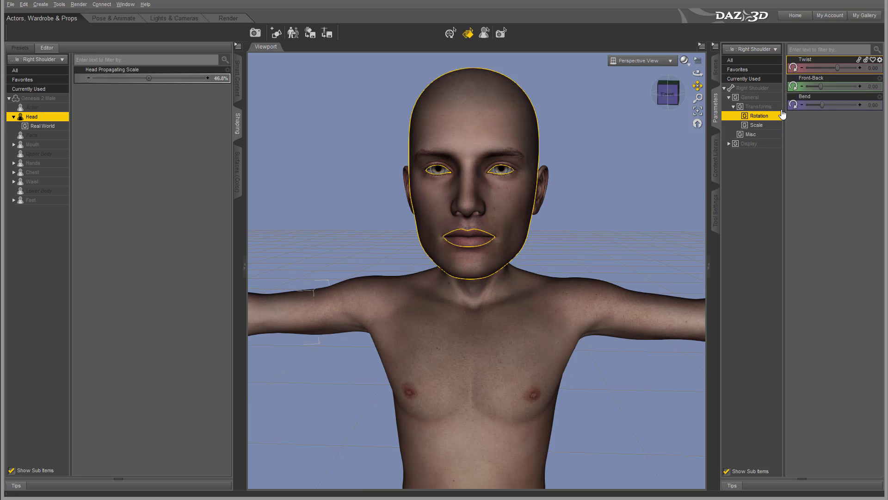